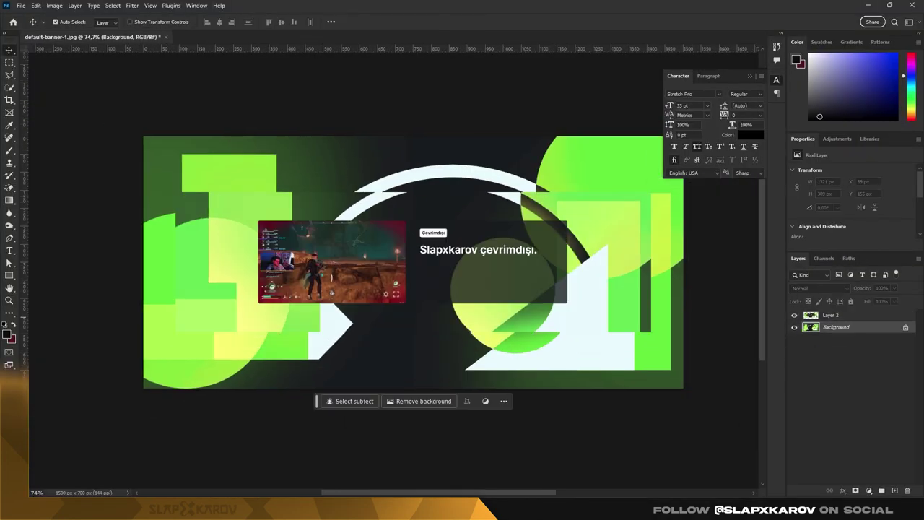
Show Layer 2 and enlarge the offline-page screenshot to the banner's full width.
left_click(794, 315)
left_click(831, 315)
key("ctrl+t")
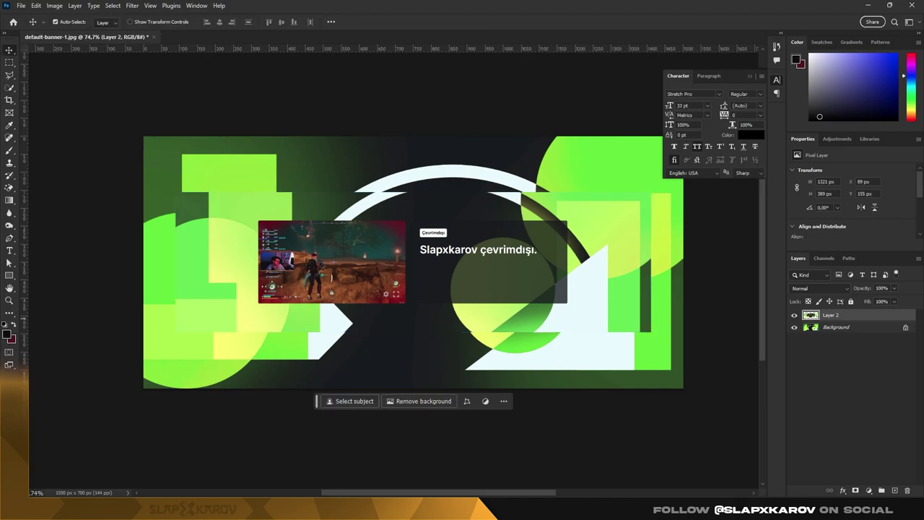
key("ctrl+t")
left_click_drag(176, 192, 143, 182)
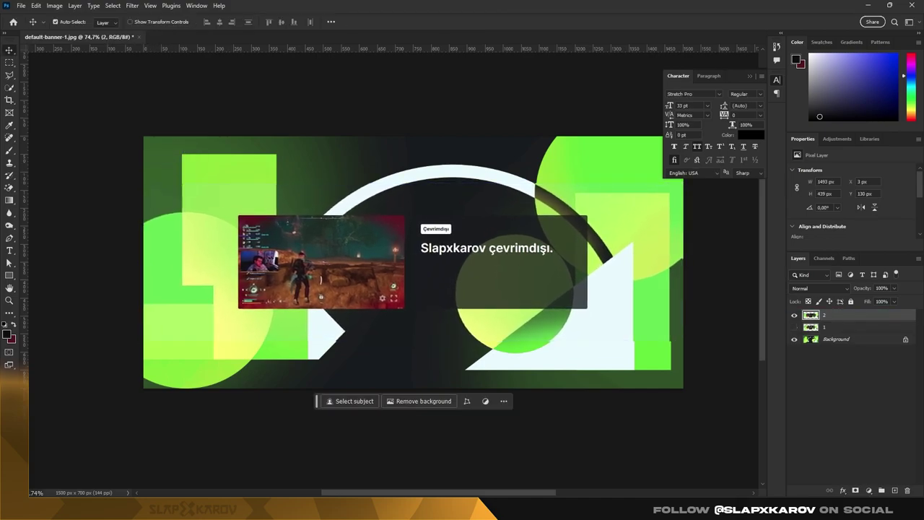
Add a black Solid Color fill layer and draw a red rectangle.
left_click(868, 490)
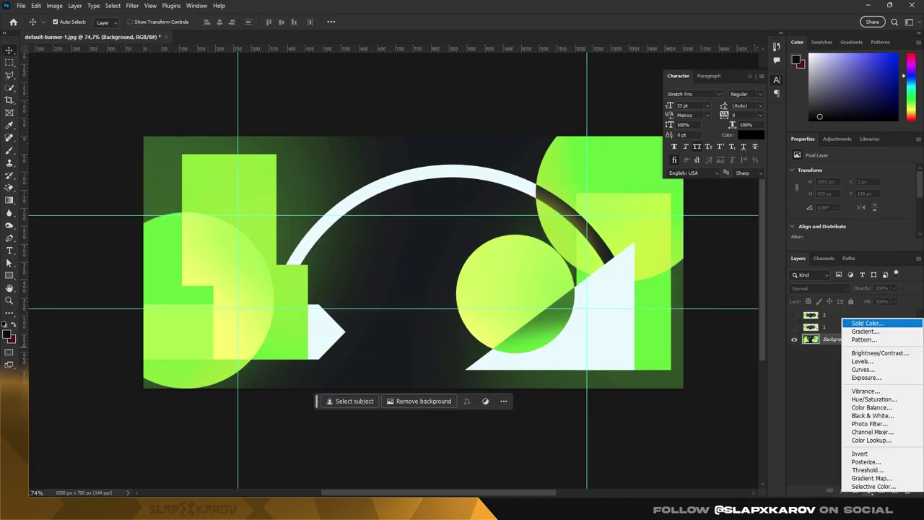
left_click(824, 320)
key("Return")
right_click(9, 275)
right_click(322, 262)
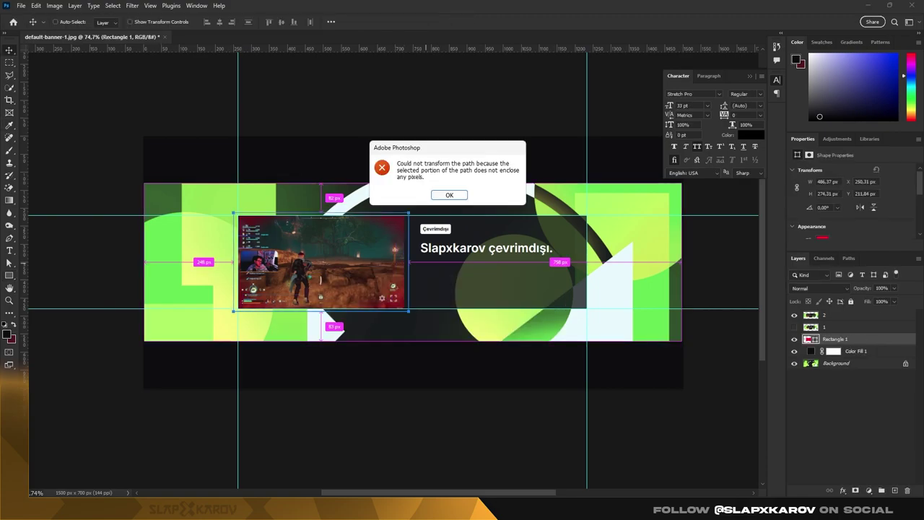
key("Return")
Duplicate the red rectangle, move the copy to the right and recolour its fill blue.
key("ctrl+shift+]")
key("v")
left_click_drag(361, 237, 535, 238)
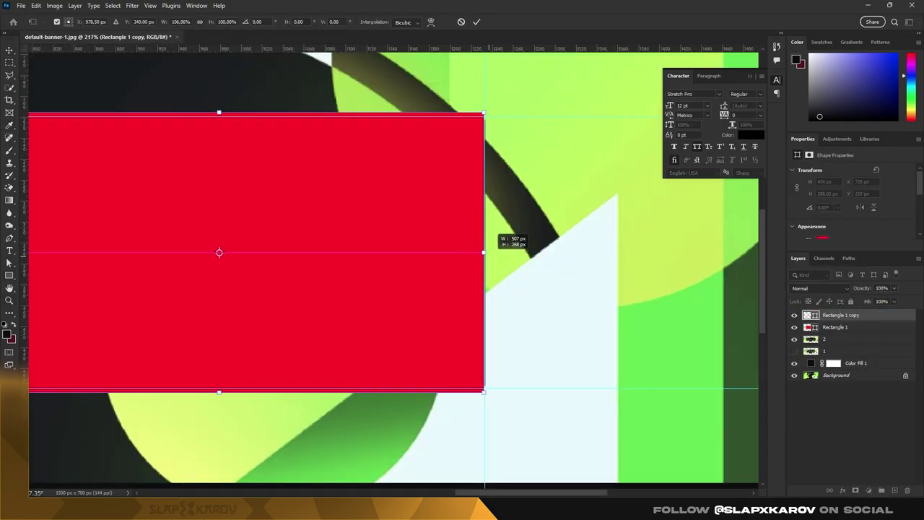
double_click(811, 315)
left_click(391, 330)
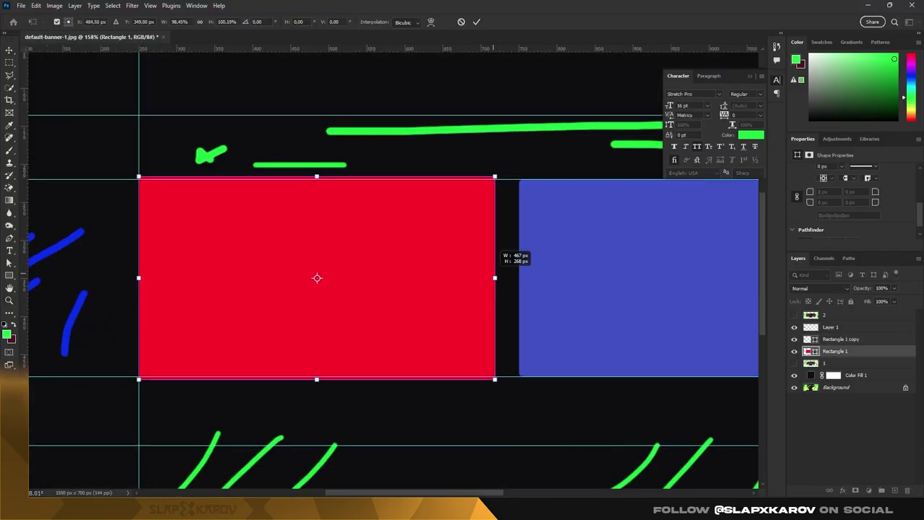
Narrow the red box to a thin strip and create a 1280x700 rectangle.
left_click_drag(495, 277, 151, 278)
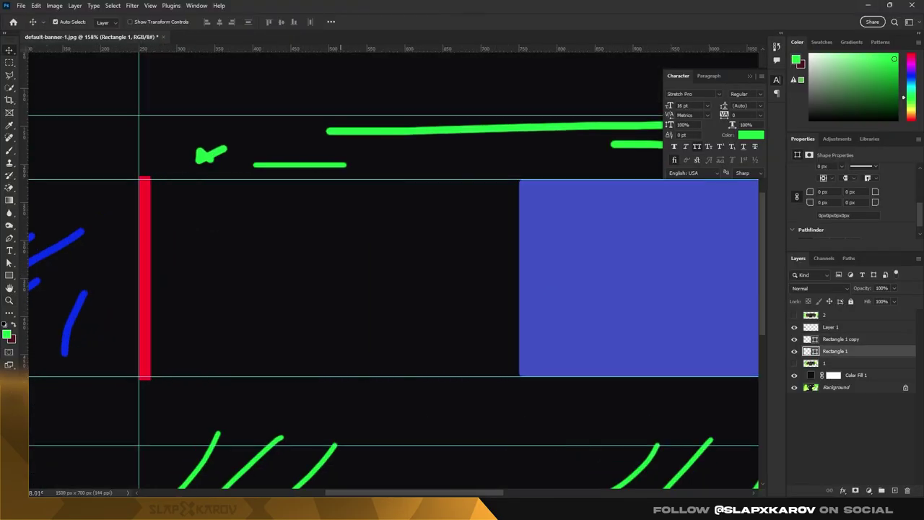
scroll(146, 197, "up", 1)
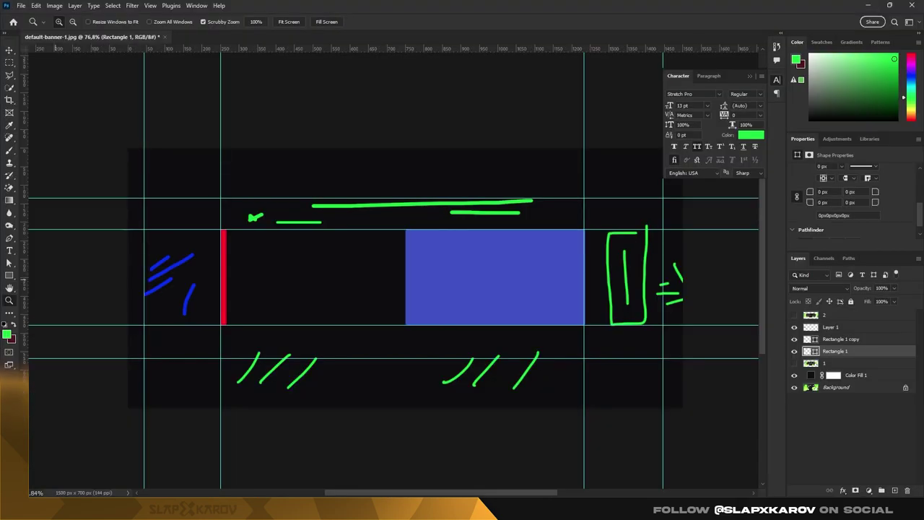
left_click(348, 286)
left_click(588, 207)
Centre the 1280x700 rectangle horizontally and vertically on the canvas.
key("v")
key("ctrl+a")
left_click(219, 22)
left_click(281, 21)
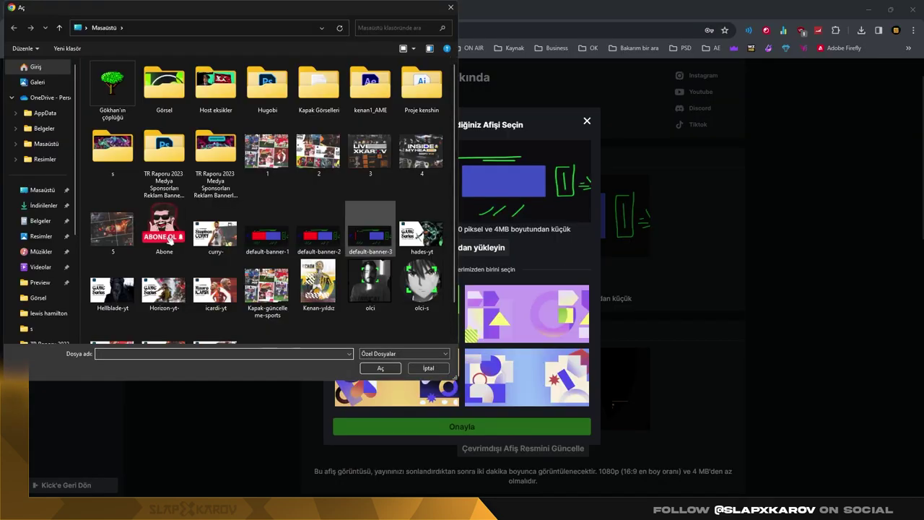
Switch to the Kick channel page to check the uploaded banner.
left_click(187, 10)
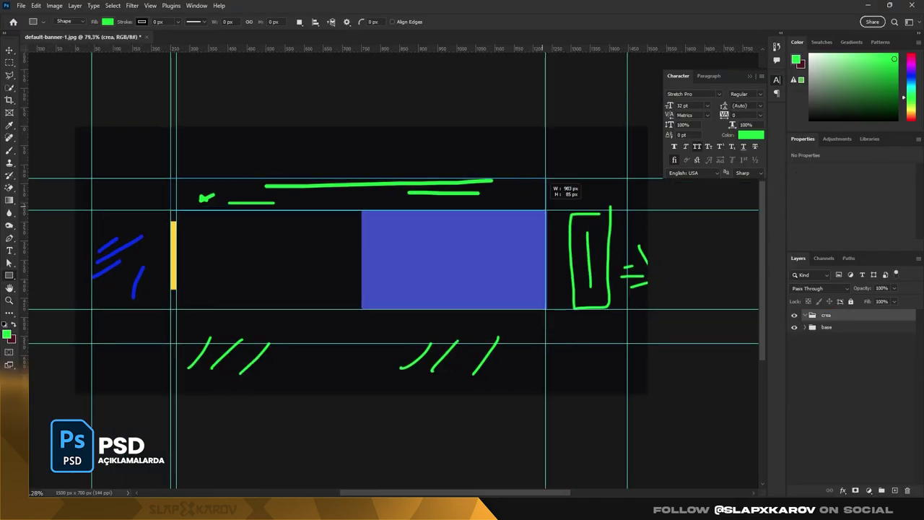
Drag out the 983x85 px green Social bar with the Rectangle tool.
left_click_drag(546, 178, 546, 179)
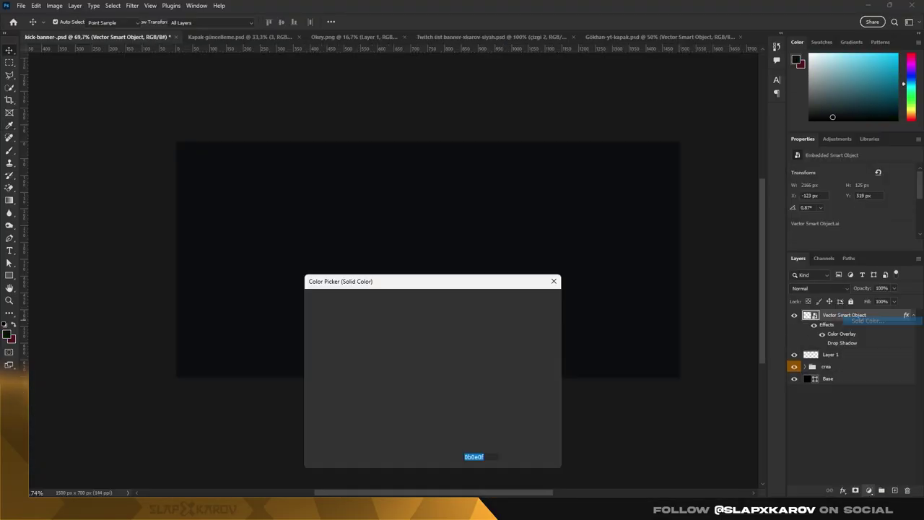
Confirm the new solid colour fill.
key("Return")
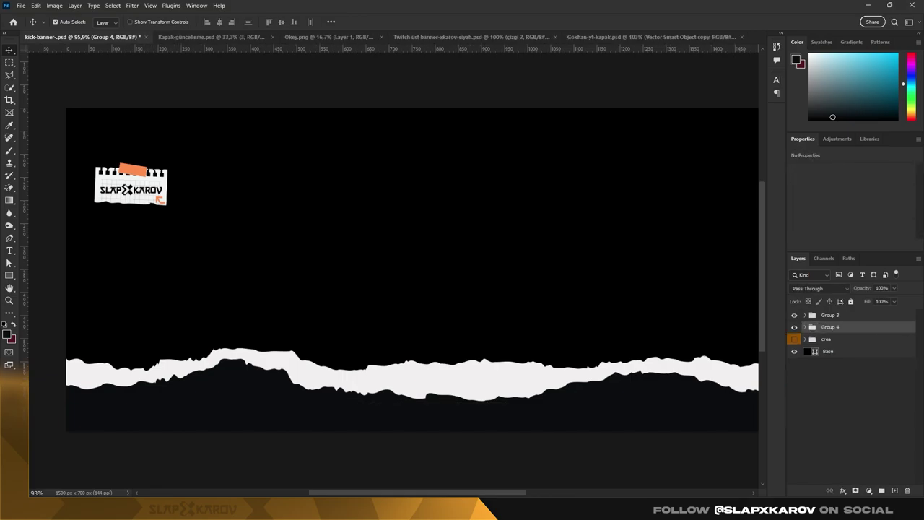
Paste a copy of the logo graphic for reuse in the collage.
key("ctrl+v")
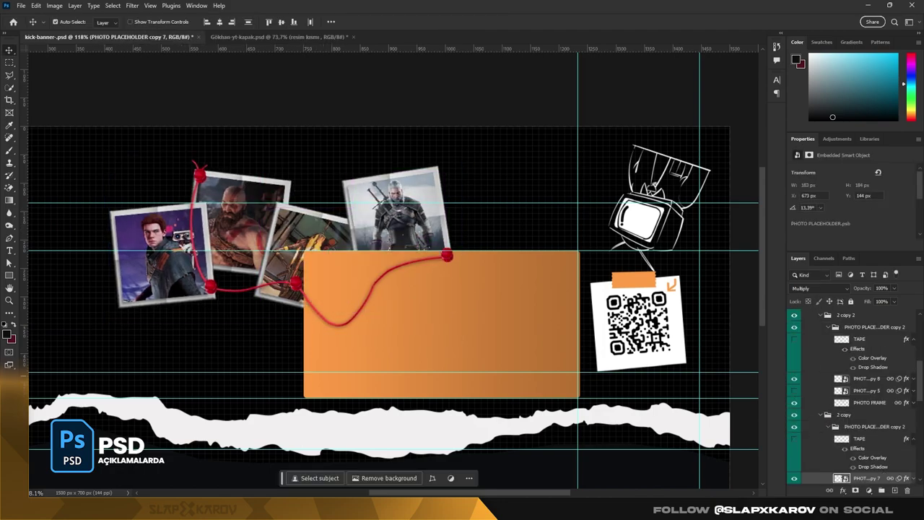
Collapse the '2 copy 2' photo group and scroll the view right.
left_click(829, 315)
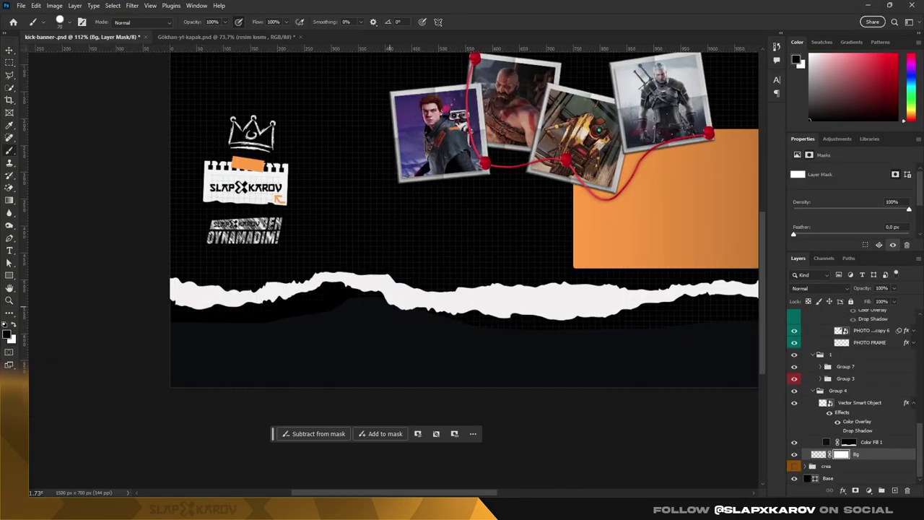
scroll(393, 217, "right", 5)
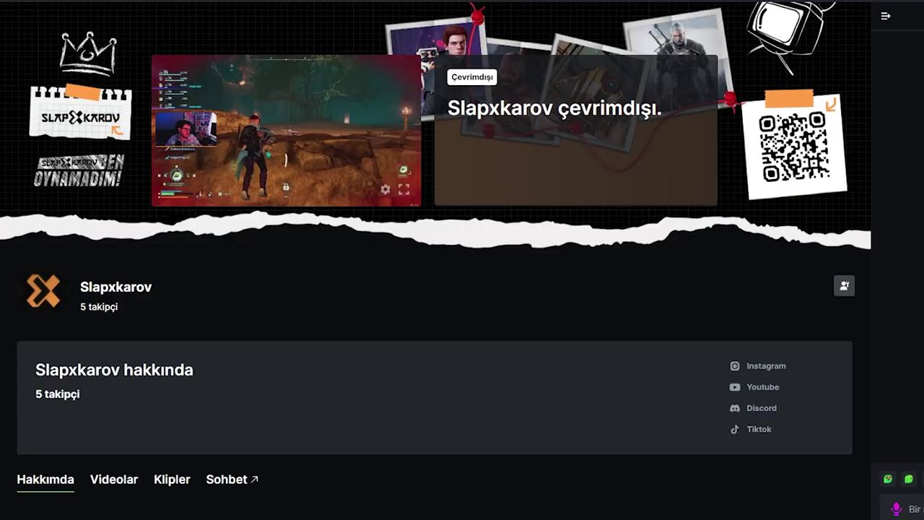
scroll(437, 260, "down", 1)
scroll(436, 260, "down", 1)
scroll(436, 260, "down", 1)
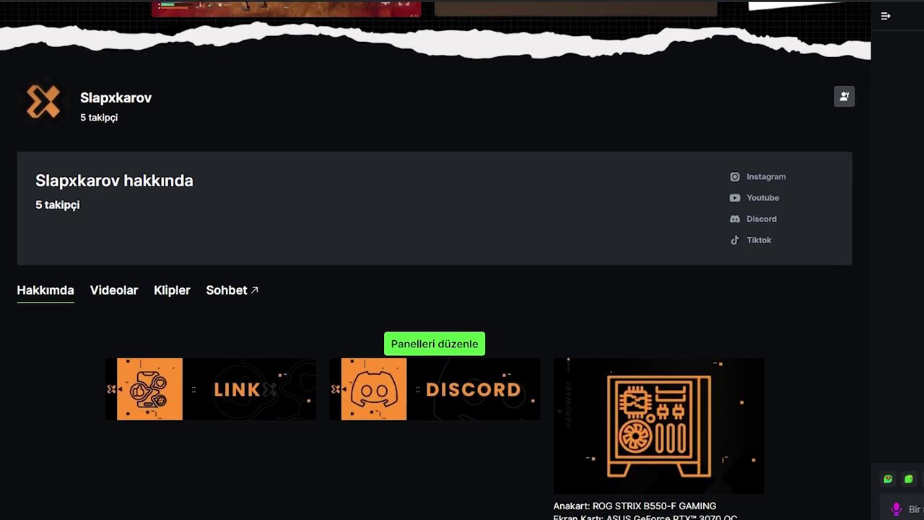
scroll(436, 260, "up", 3)
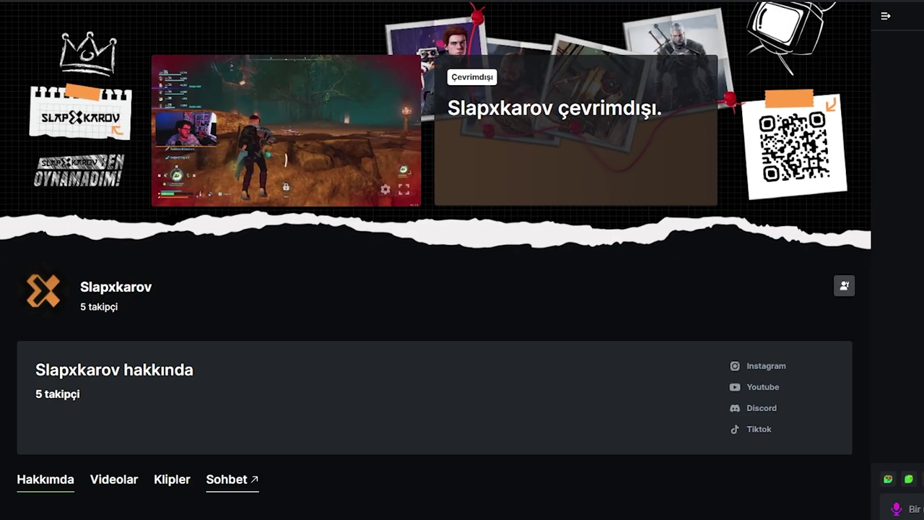
scroll(437, 289, "down", 2)
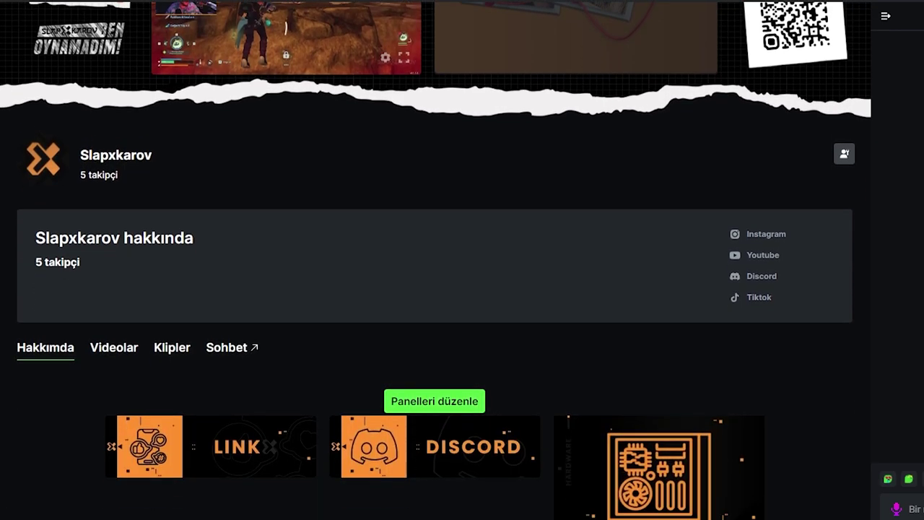
scroll(436, 289, "down", 1)
scroll(436, 289, "up", 3)
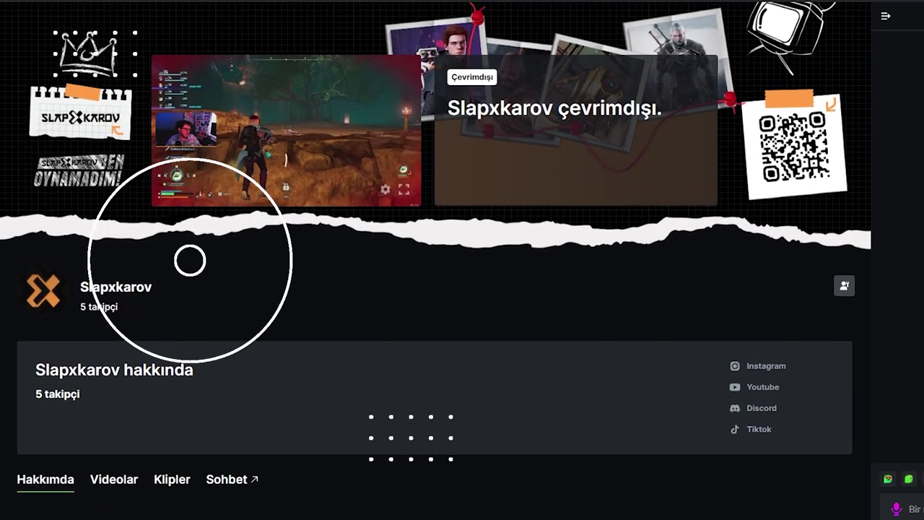